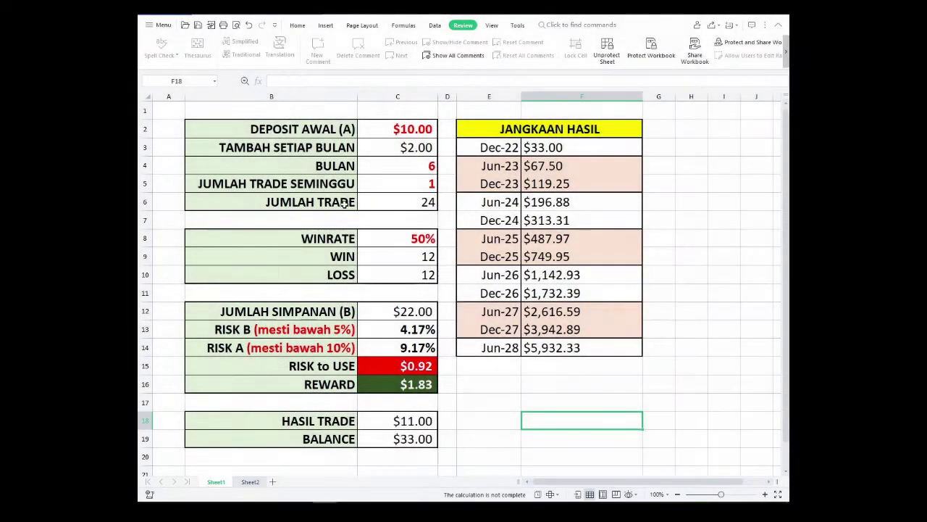
Step: Examine the initial deposit, month count, trades per week and the JUMLAH TRADE formula, along with the first projection date
{"action": "left_click", "coordinate": [346, 139]}
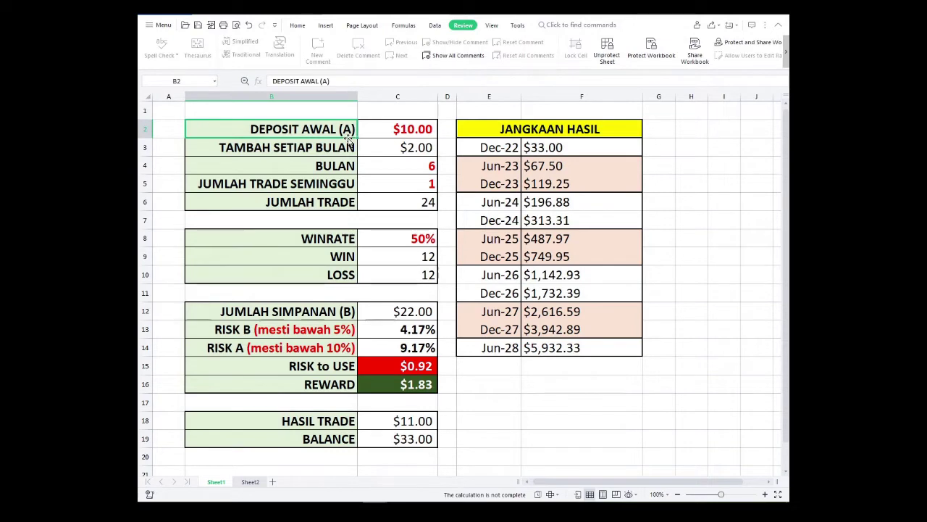
{"action": "left_click", "coordinate": [386, 136]}
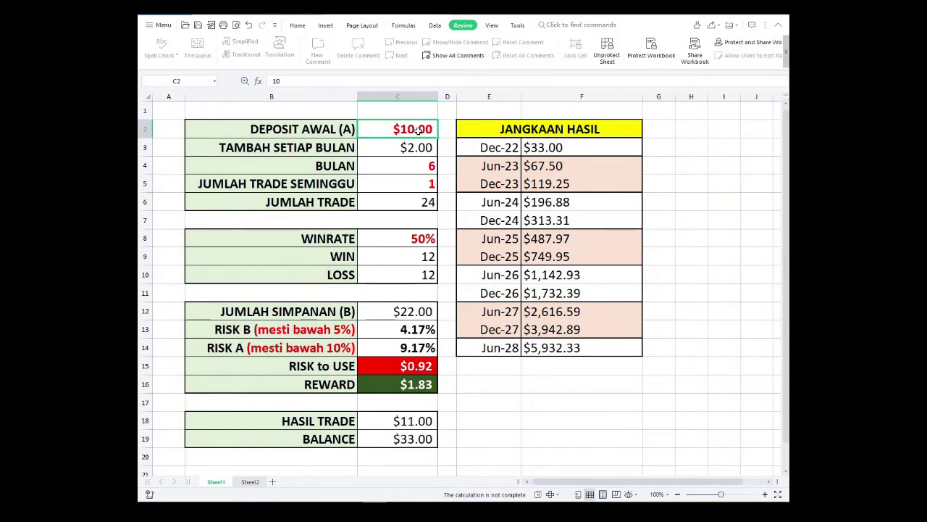
{"action": "left_click", "coordinate": [385, 168]}
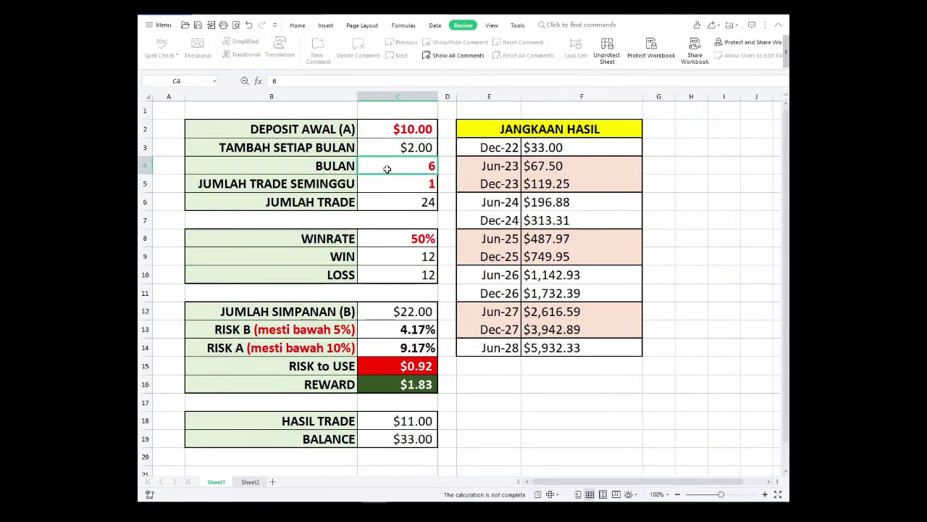
{"action": "left_click", "coordinate": [555, 146]}
{"action": "left_click", "coordinate": [395, 169]}
{"action": "left_click", "coordinate": [375, 185]}
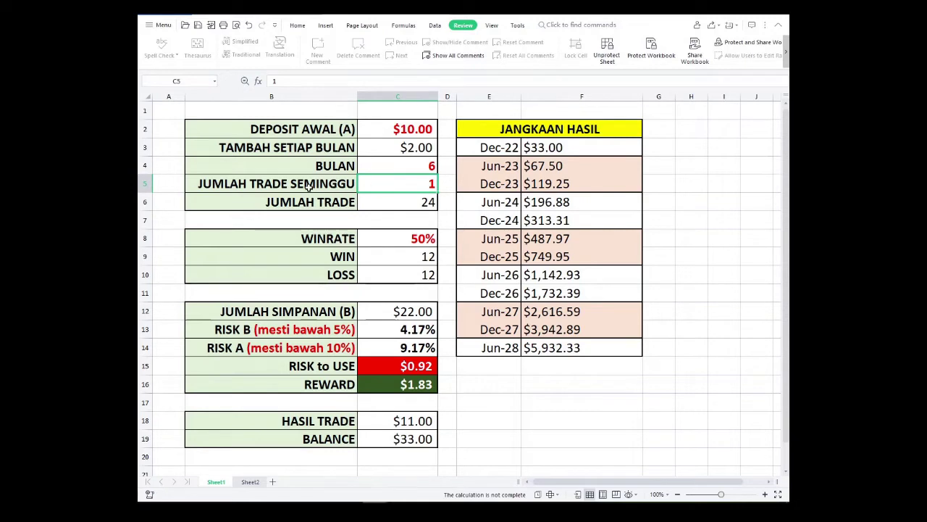
{"action": "left_click", "coordinate": [418, 169]}
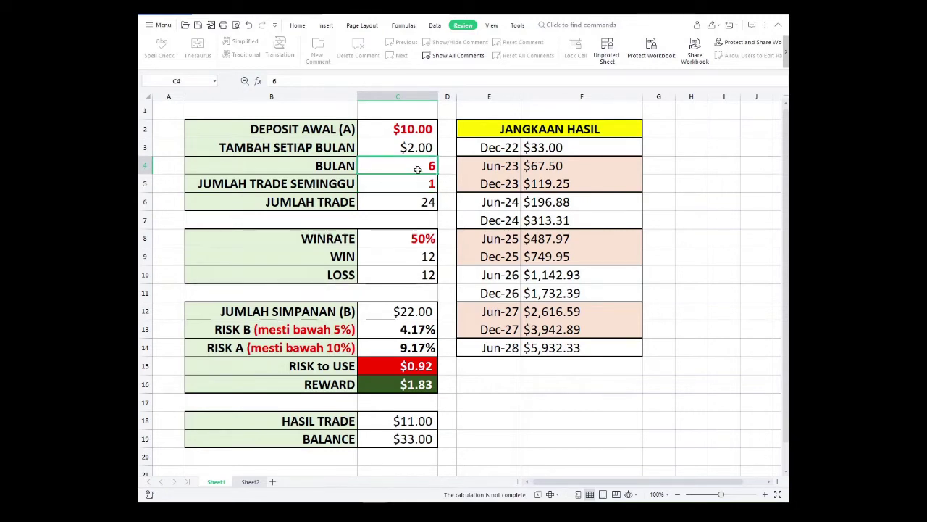
{"action": "left_click", "coordinate": [428, 202]}
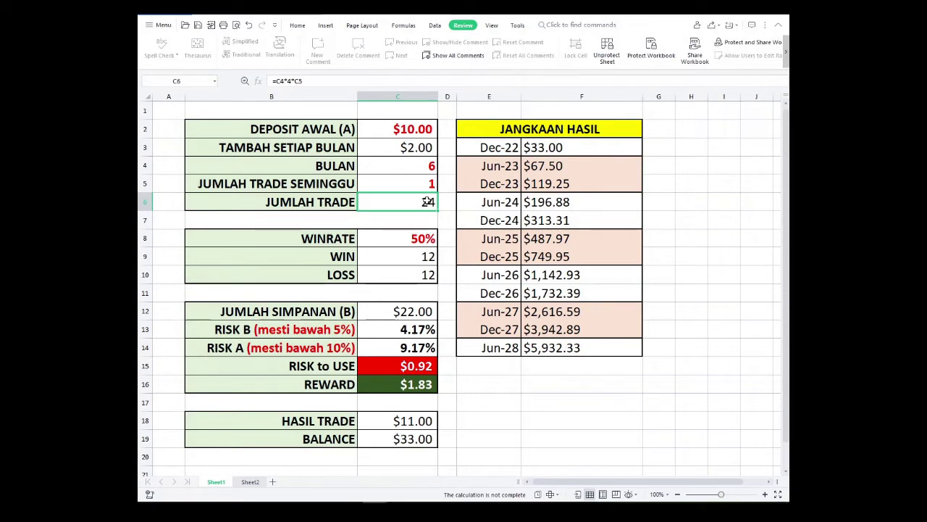
{"action": "left_click", "coordinate": [483, 150]}
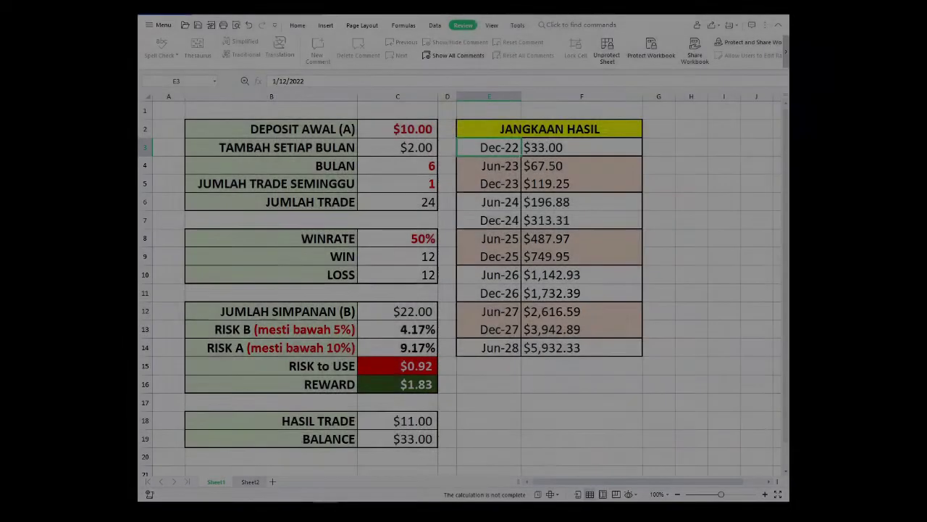
Step: Examine how the WIN and LOSS formulas derive from the total number of trades
{"action": "left_click", "coordinate": [423, 201]}
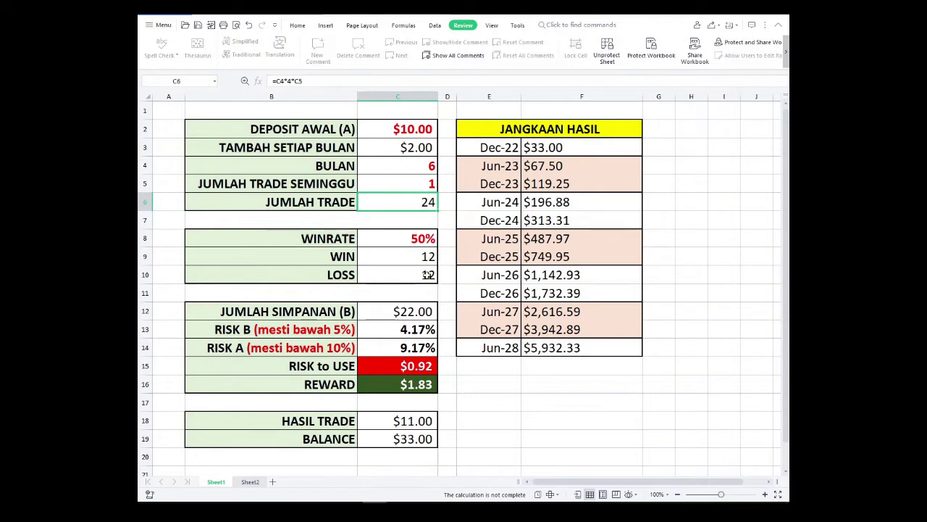
{"action": "left_click", "coordinate": [423, 258]}
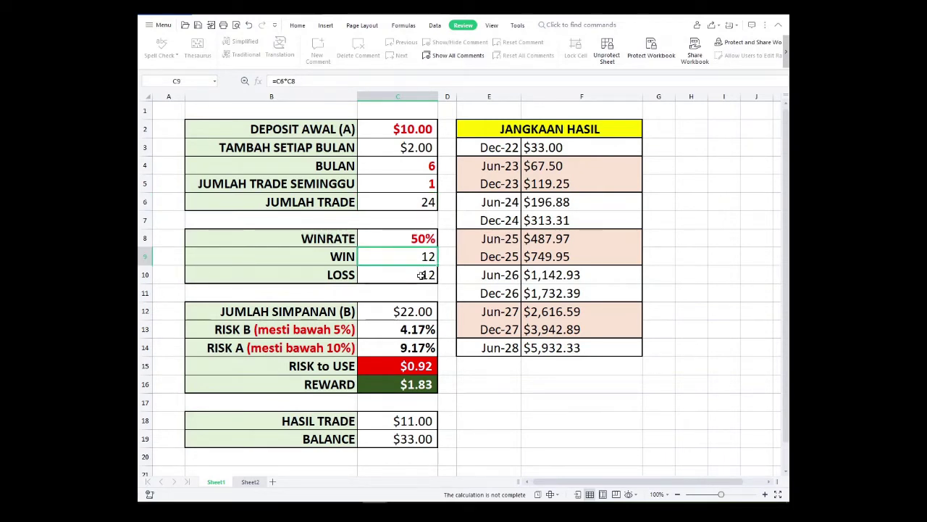
{"action": "left_click", "coordinate": [421, 275]}
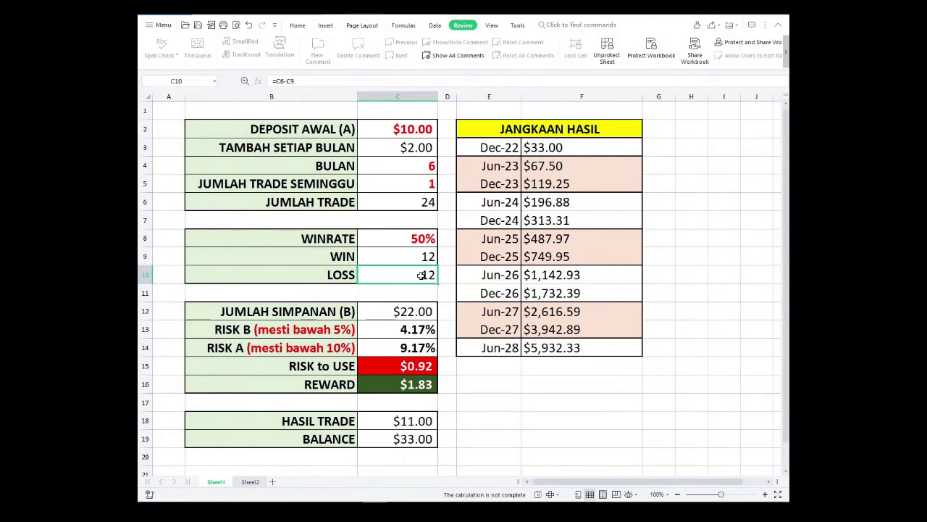
{"action": "left_click", "coordinate": [405, 259]}
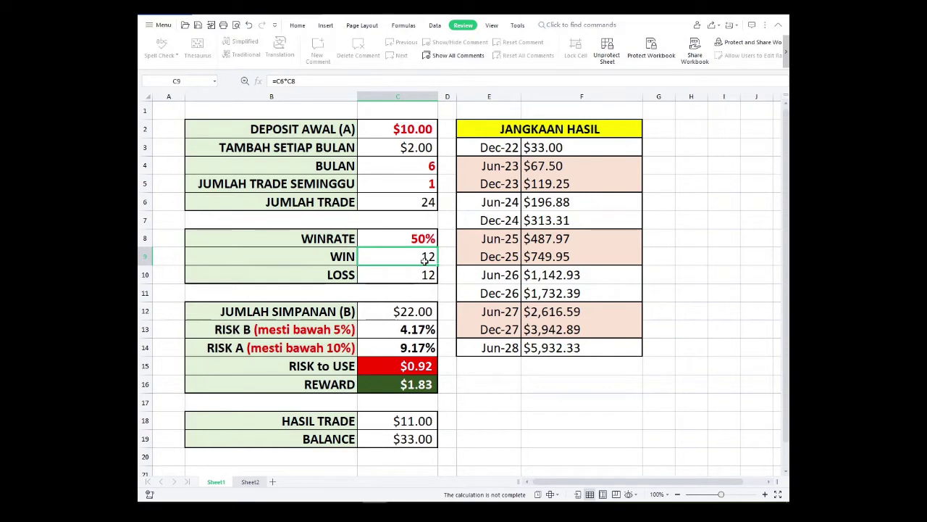
{"action": "left_click", "coordinate": [415, 200]}
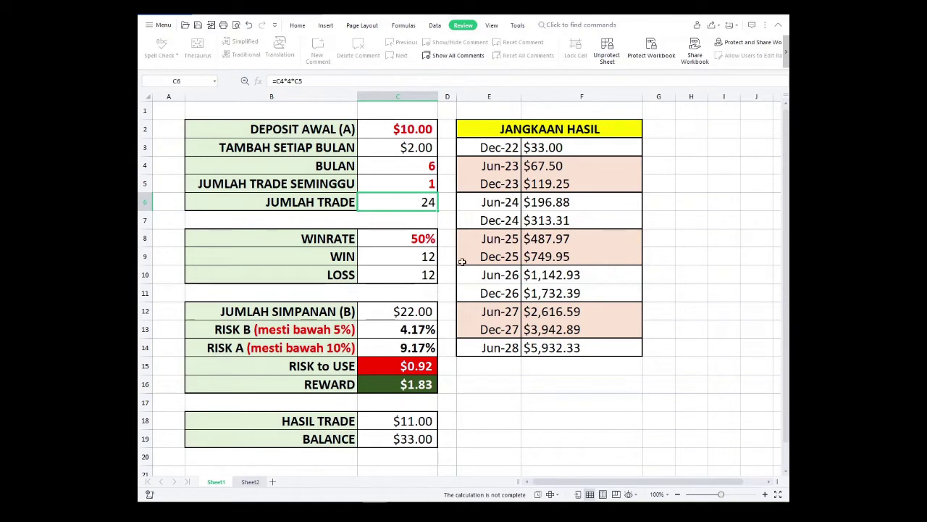
Step: Examine the JUMLAH SIMPANAN (B) and RISK B formulas against the initial deposit, monthly addition and number of months
{"action": "left_click", "coordinate": [412, 313]}
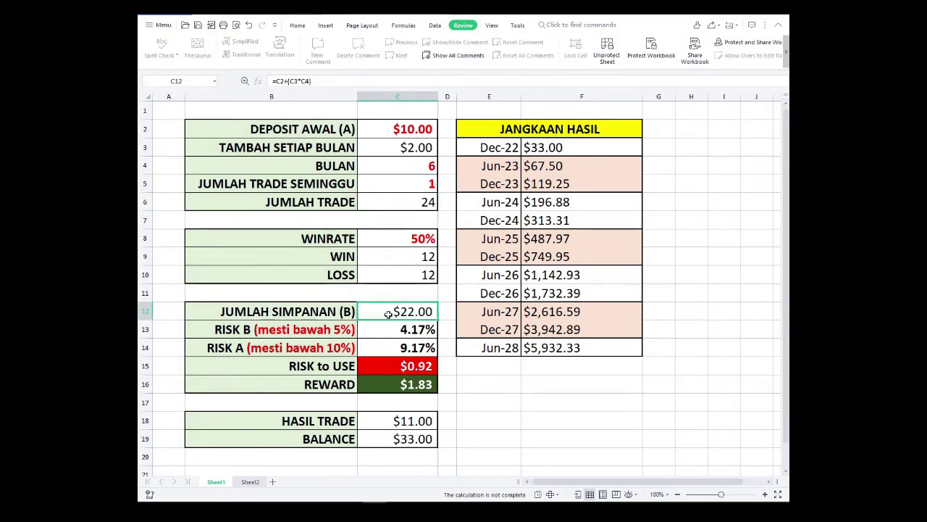
{"action": "left_click", "coordinate": [409, 128]}
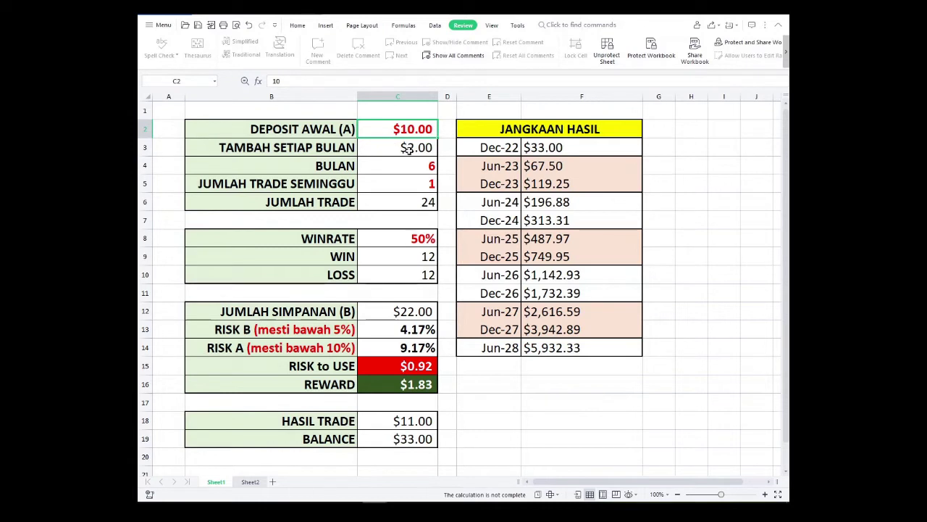
{"action": "left_click", "coordinate": [408, 148]}
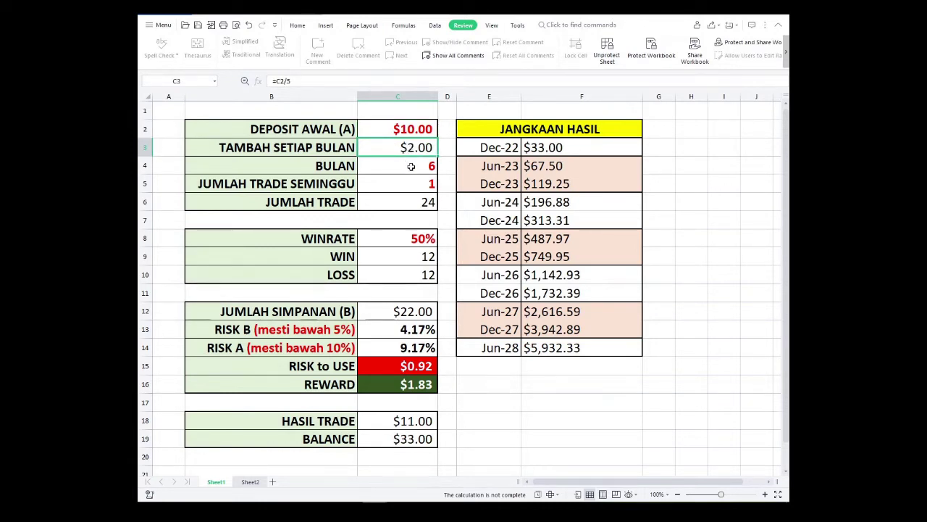
{"action": "left_click", "coordinate": [410, 166]}
{"action": "left_click", "coordinate": [408, 148]}
{"action": "left_click", "coordinate": [399, 306]}
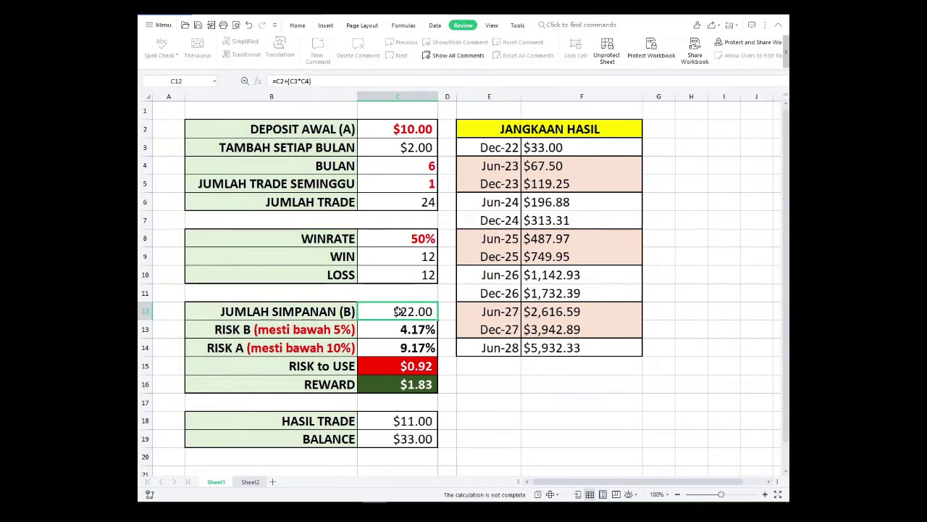
{"action": "left_click", "coordinate": [404, 331]}
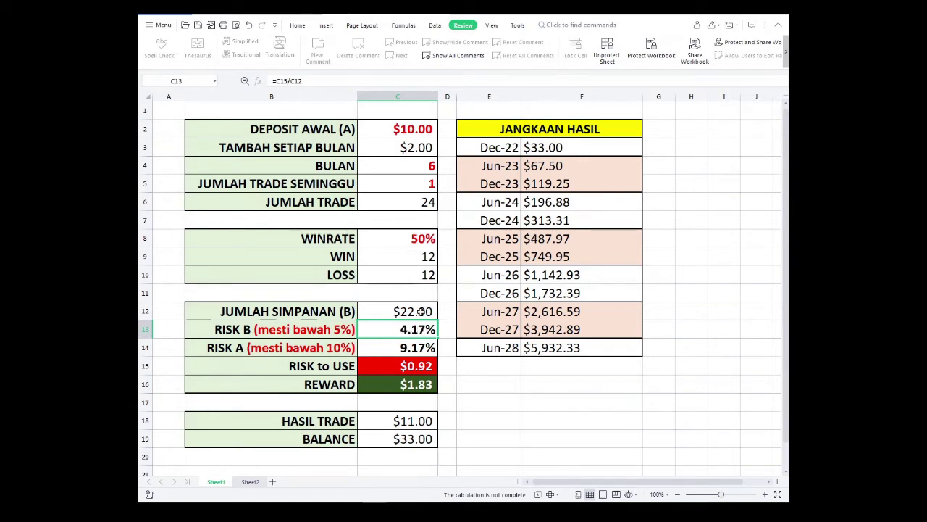
{"action": "left_click", "coordinate": [404, 315]}
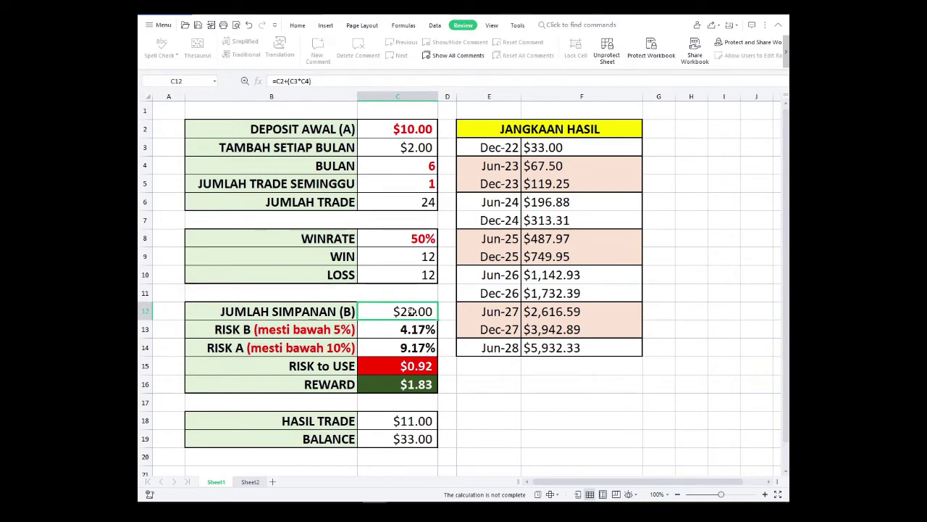
{"action": "left_click", "coordinate": [405, 152]}
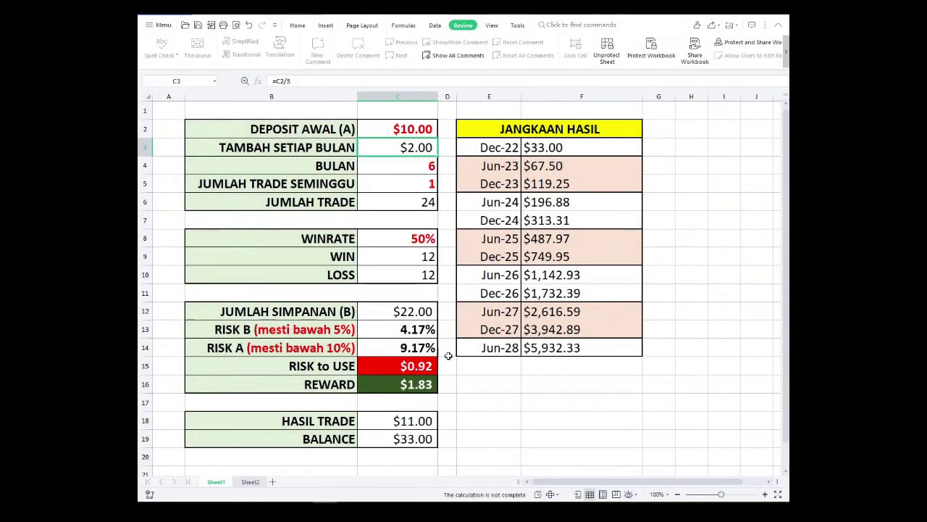
Step: Inspect the RISK to USE and REWARD formulas and compare them with the WIN and LOSS cells
{"action": "left_click", "coordinate": [420, 367]}
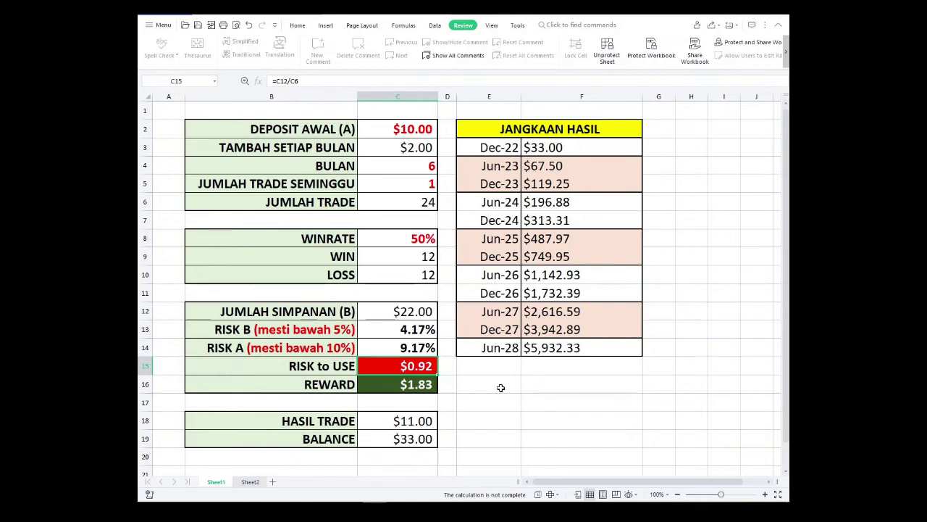
{"action": "left_click", "coordinate": [425, 382]}
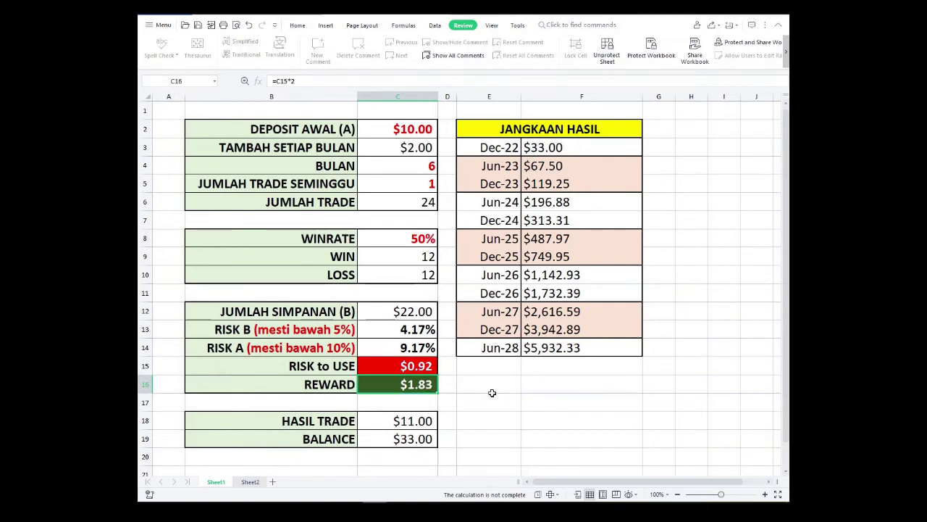
{"action": "left_click", "coordinate": [418, 366]}
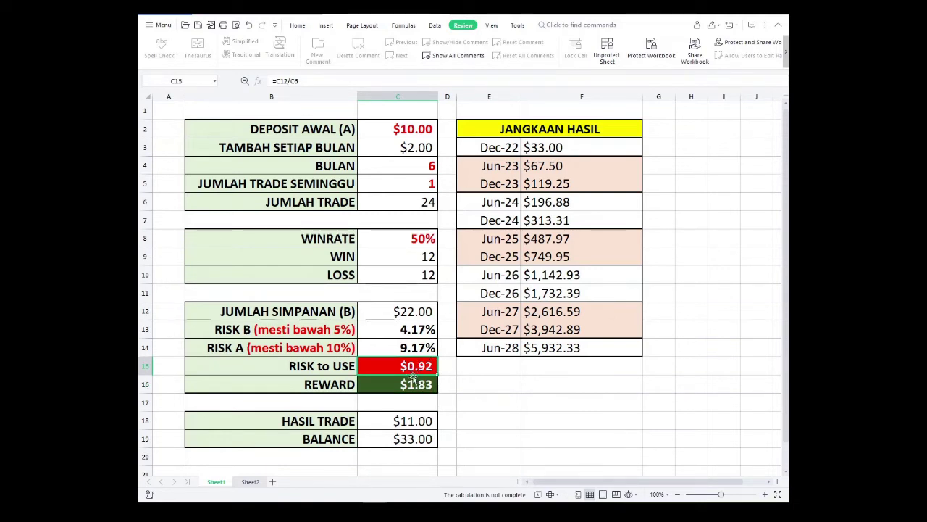
{"action": "left_click", "coordinate": [414, 387]}
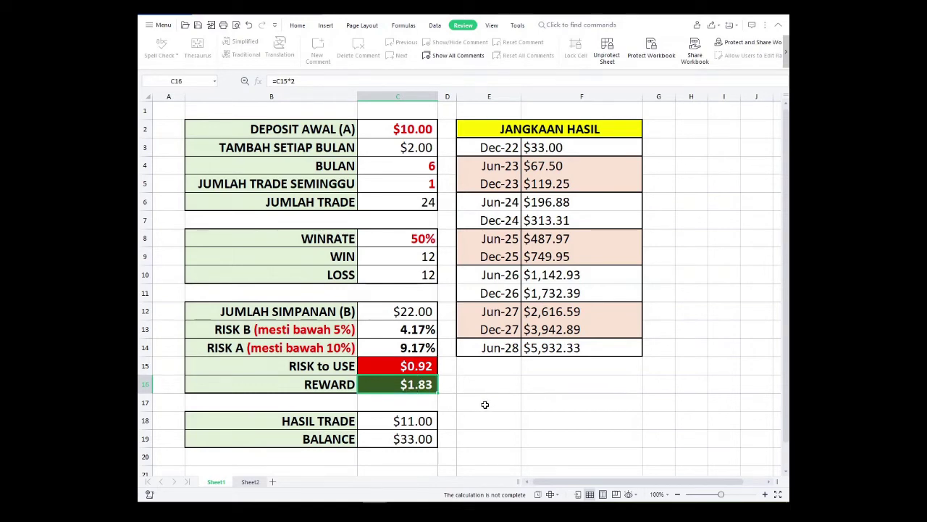
{"action": "left_click", "coordinate": [414, 257]}
{"action": "left_click", "coordinate": [413, 272]}
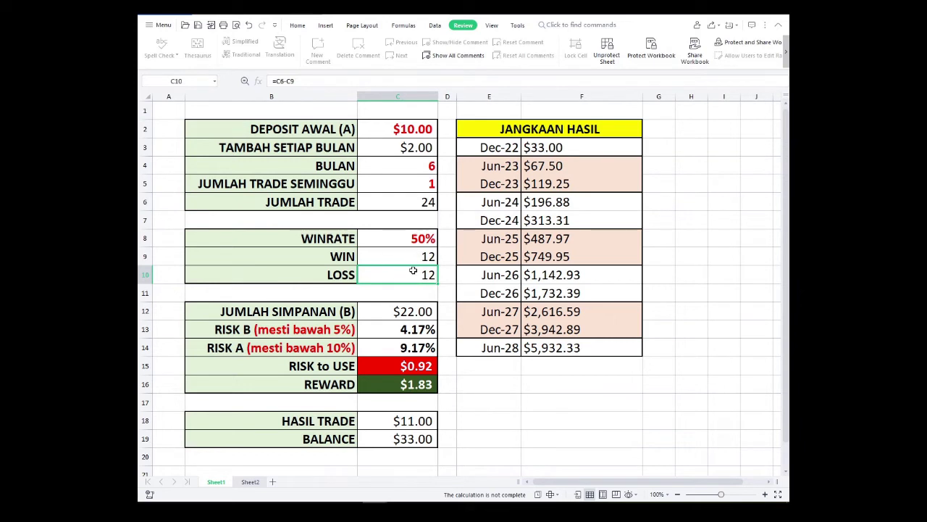
Step: Review the JANGKAAN HASIL projections for Dec-22 and Jun-28 in relation to the initial deposit
{"action": "left_click", "coordinate": [547, 148]}
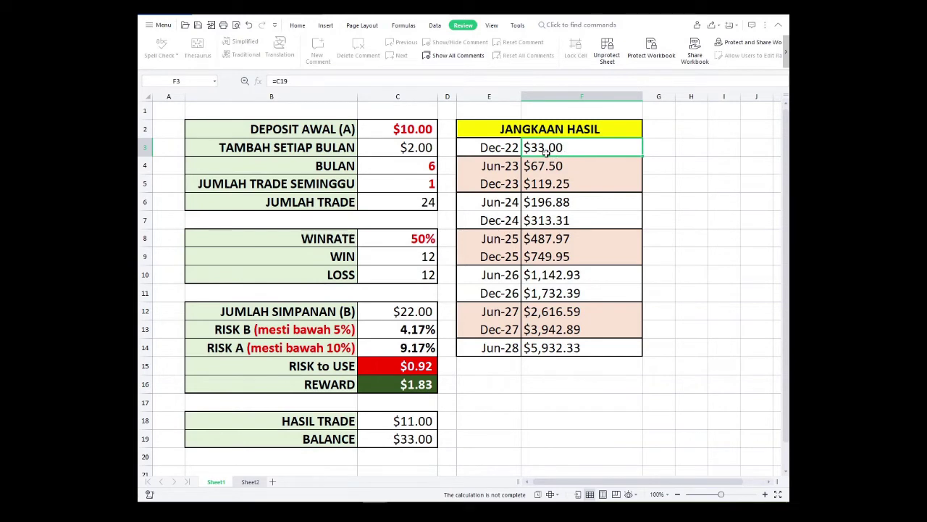
{"action": "left_click", "coordinate": [410, 134]}
{"action": "left_click", "coordinate": [544, 146]}
{"action": "left_click", "coordinate": [537, 350]}
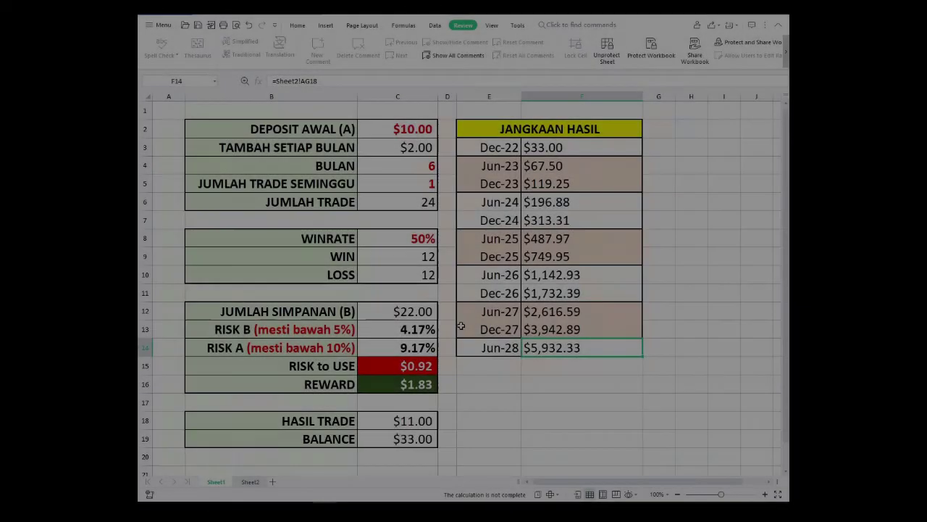
Step: Set the initial deposit, DEPOSIT AWAL (A), to $20
{"action": "left_click", "coordinate": [415, 132]}
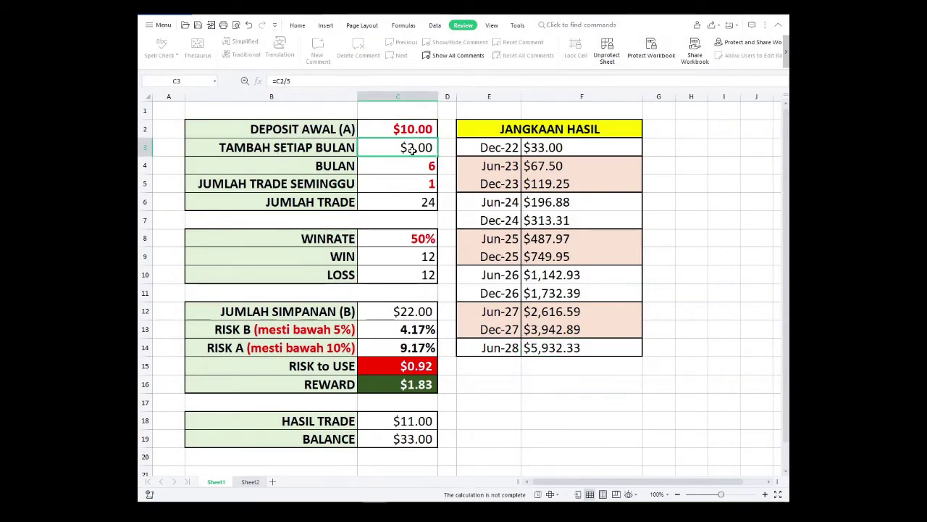
{"action": "type", "text": "20"}
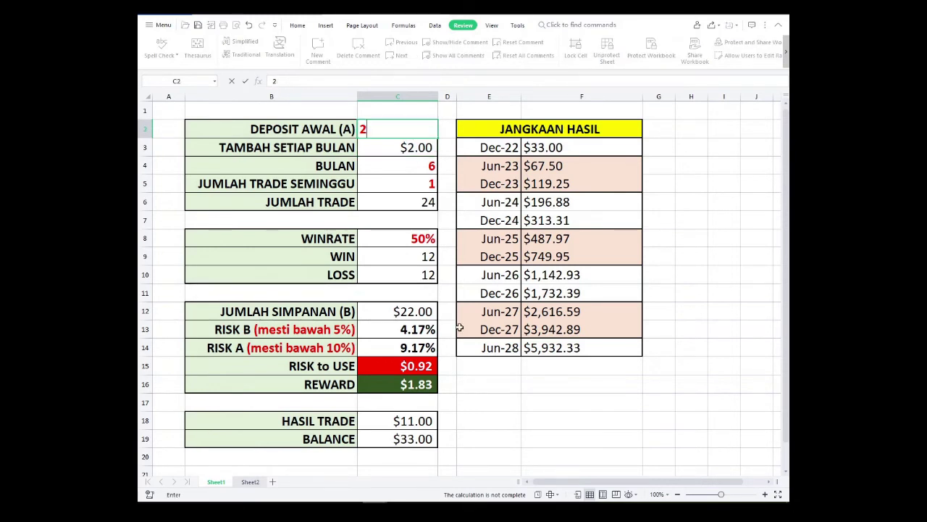
{"action": "key", "text": "Return"}
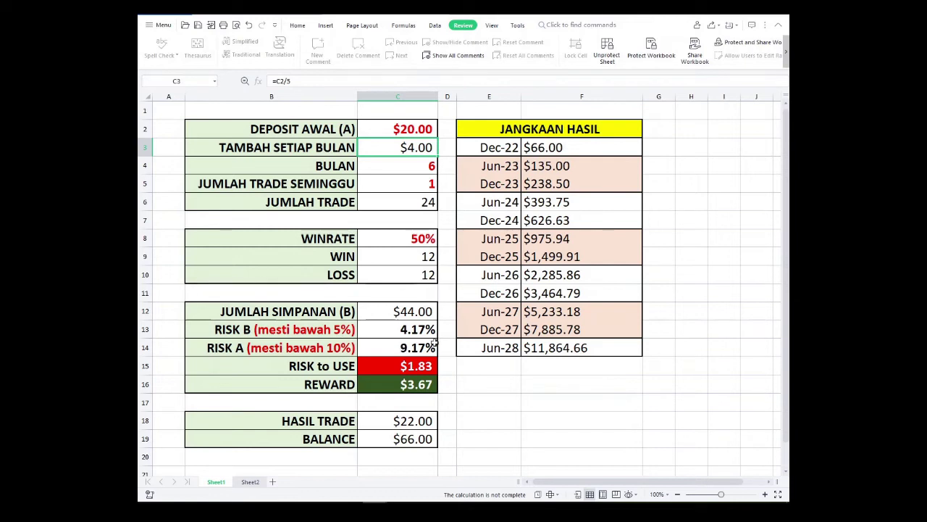
Step: Set the initial deposit, DEPOSIT AWAL (A), to $100
{"action": "left_click", "coordinate": [412, 129]}
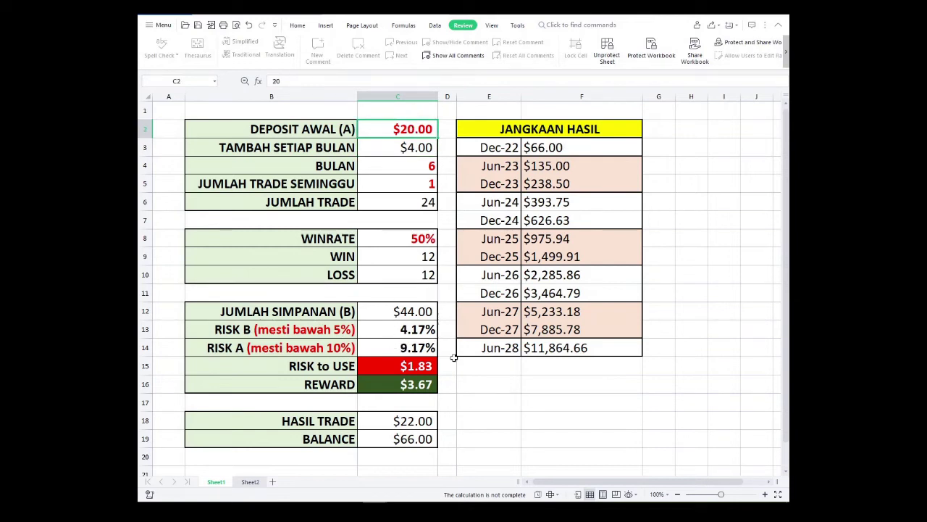
{"action": "type", "text": "100"}
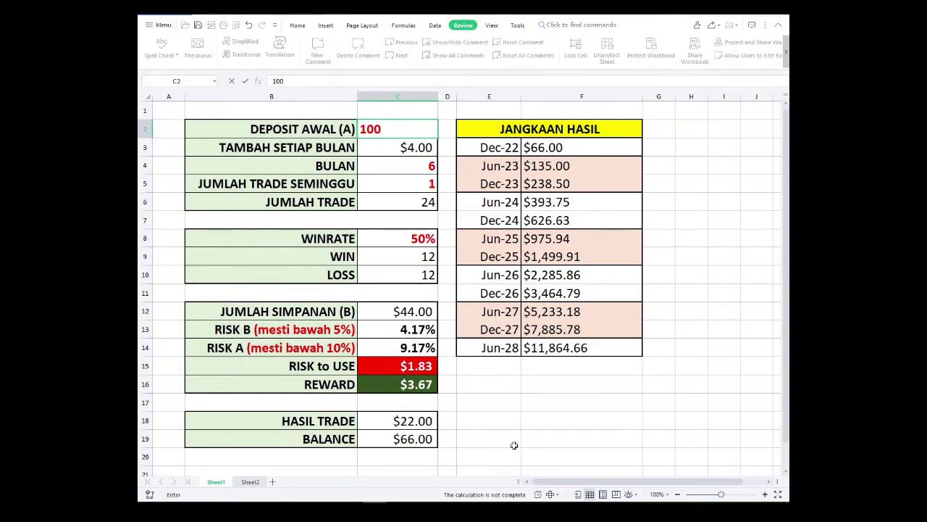
{"action": "key", "text": "Return"}
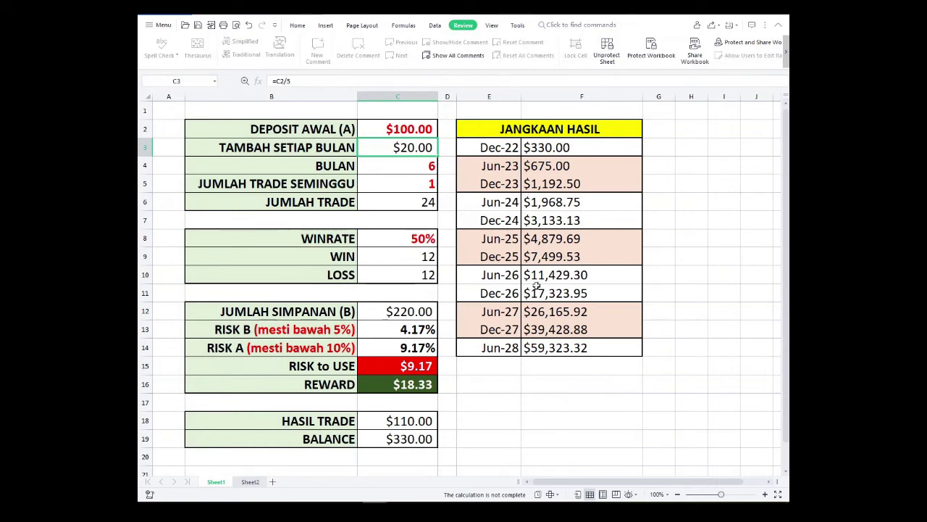
Step: Check the weekly trade count, the win rate and the Jun-28 projected result for the updated deposit
{"action": "left_click", "coordinate": [401, 184]}
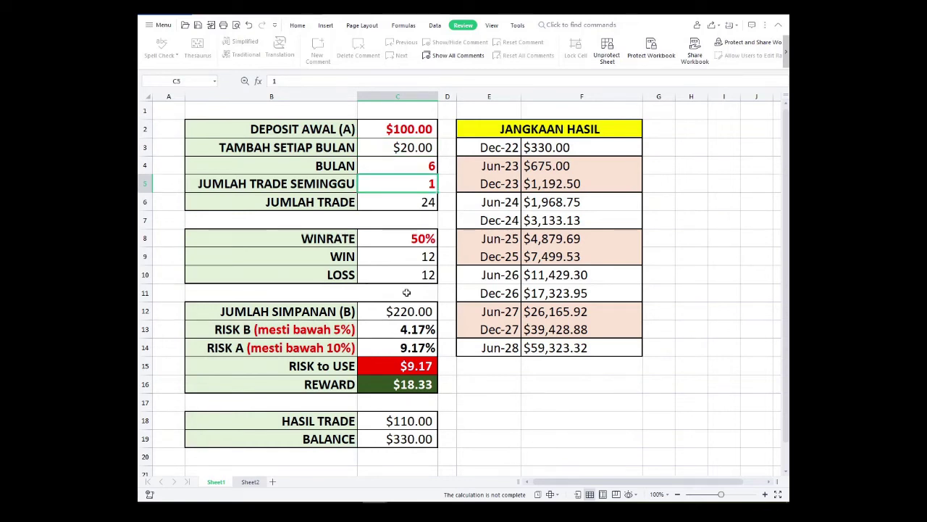
{"action": "left_click", "coordinate": [412, 238]}
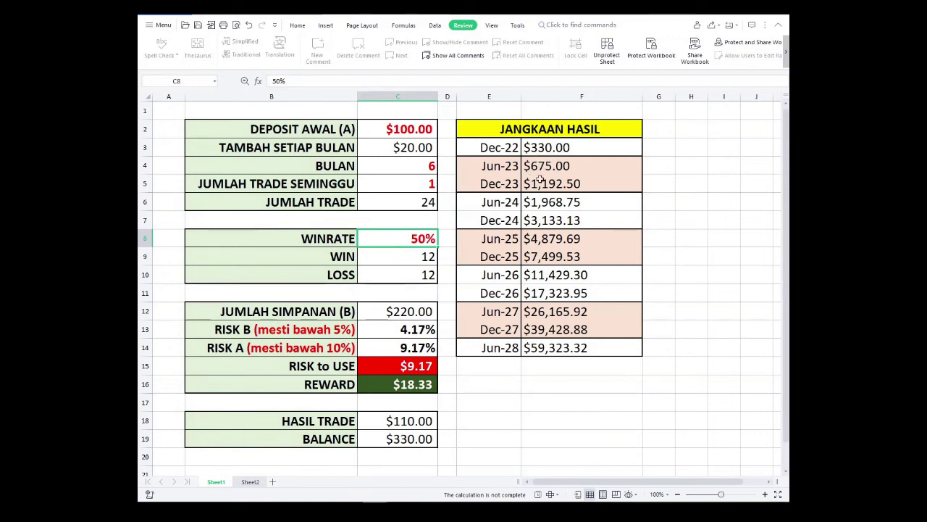
{"action": "left_click", "coordinate": [537, 348]}
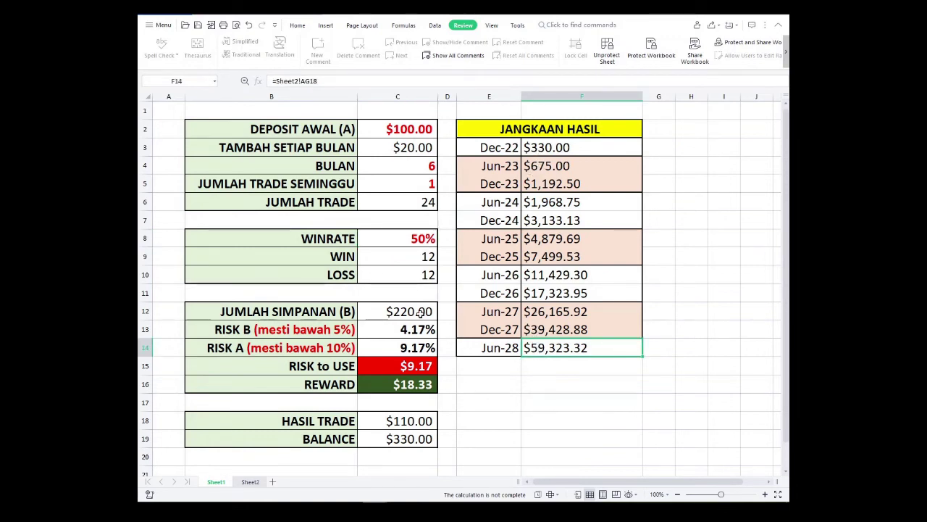
Step: Set the WINRATE to 40%
{"action": "left_click", "coordinate": [394, 238]}
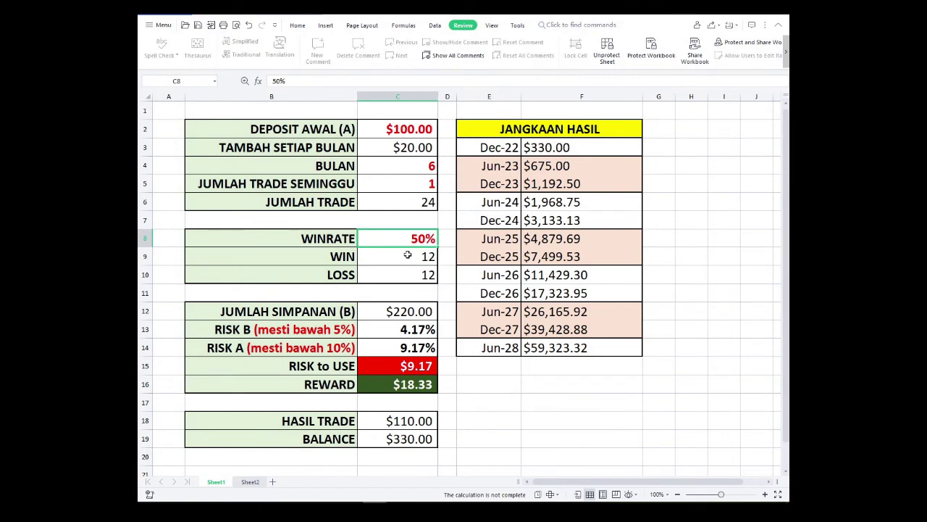
{"action": "type", "text": "40"}
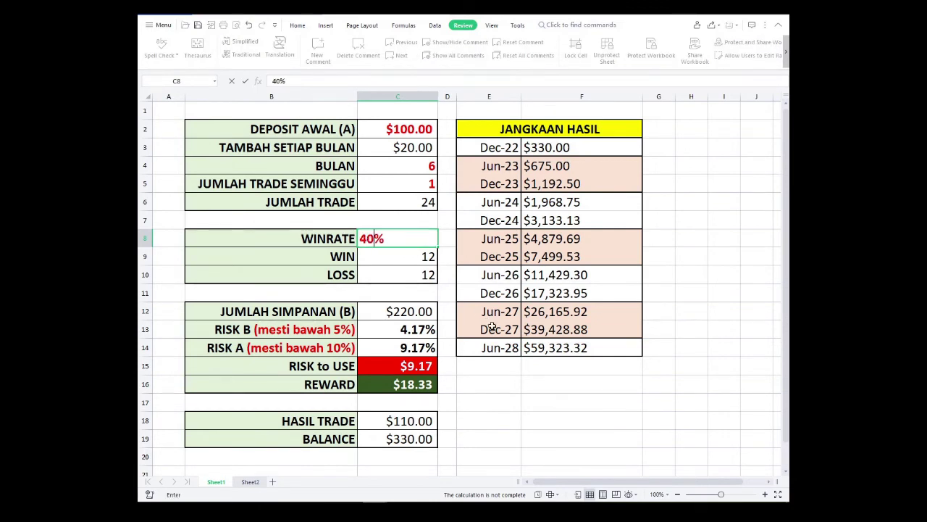
{"action": "key", "text": "Return"}
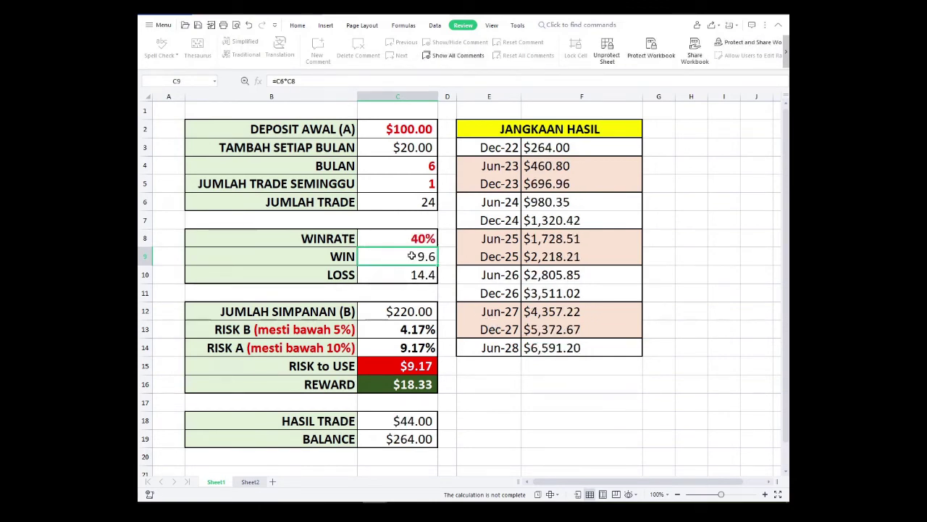
{"action": "left_click", "coordinate": [577, 416]}
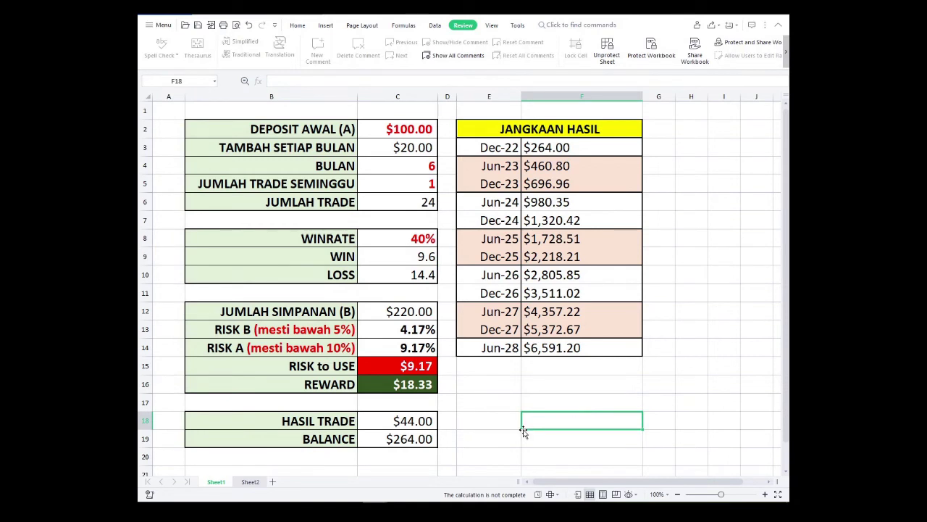
Step: Check the Jun-28 projected result, the total trades and the WIN and LOSS counts for the updated win rate
{"action": "left_click", "coordinate": [541, 342]}
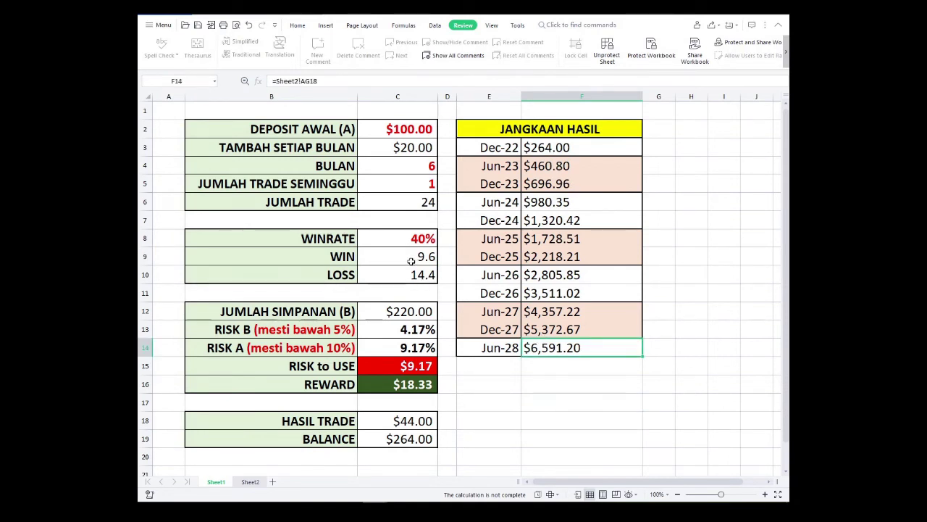
{"action": "left_click", "coordinate": [418, 202]}
{"action": "left_click", "coordinate": [405, 261]}
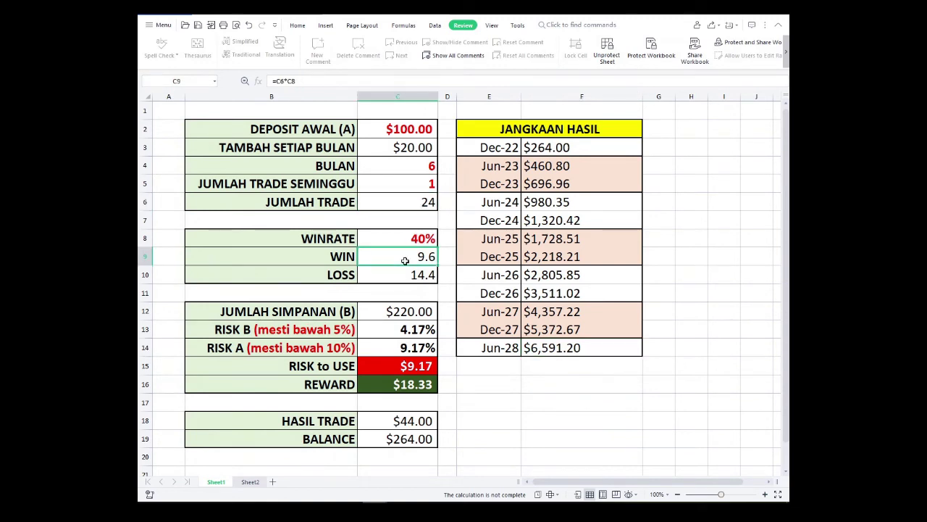
{"action": "left_click", "coordinate": [420, 280]}
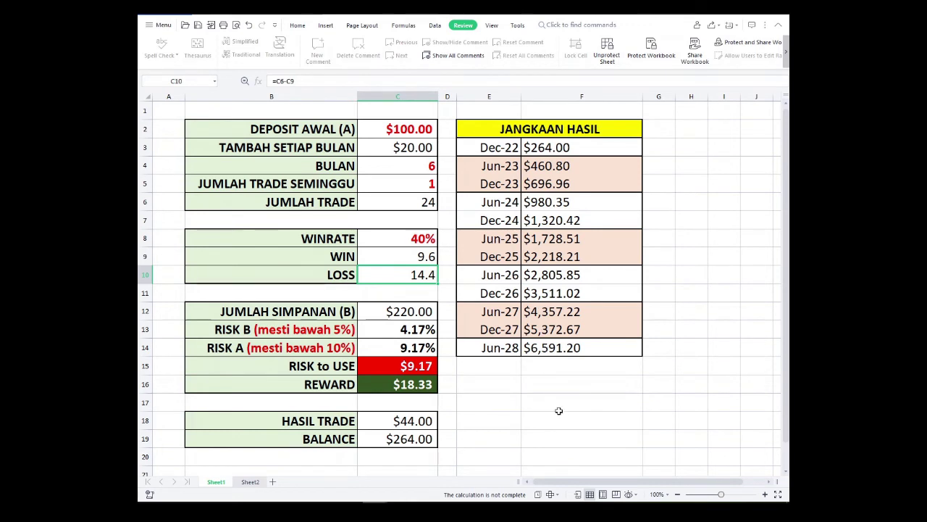
{"action": "left_click", "coordinate": [407, 242]}
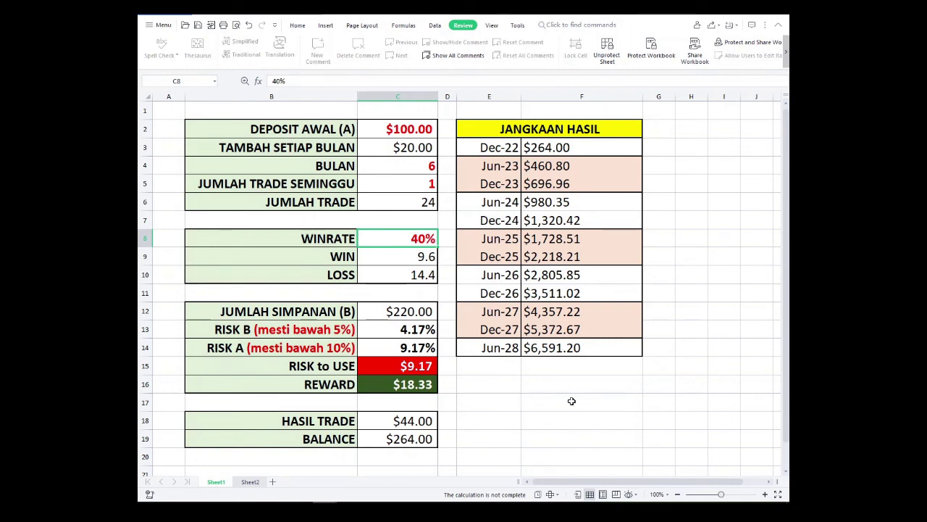
Step: Review the monthly top-up, the weekly trade count, the RISK to USE amount and the initial deposit
{"action": "left_click", "coordinate": [398, 148]}
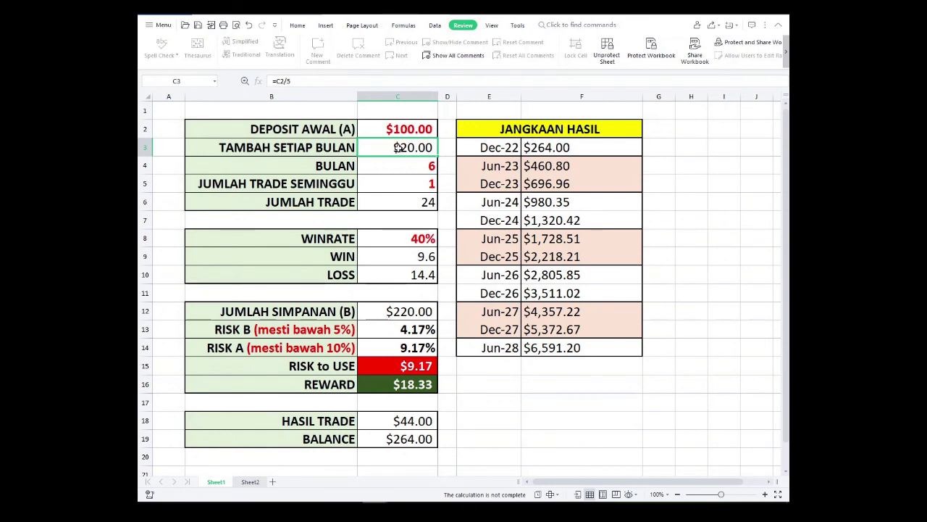
{"action": "left_click", "coordinate": [395, 188]}
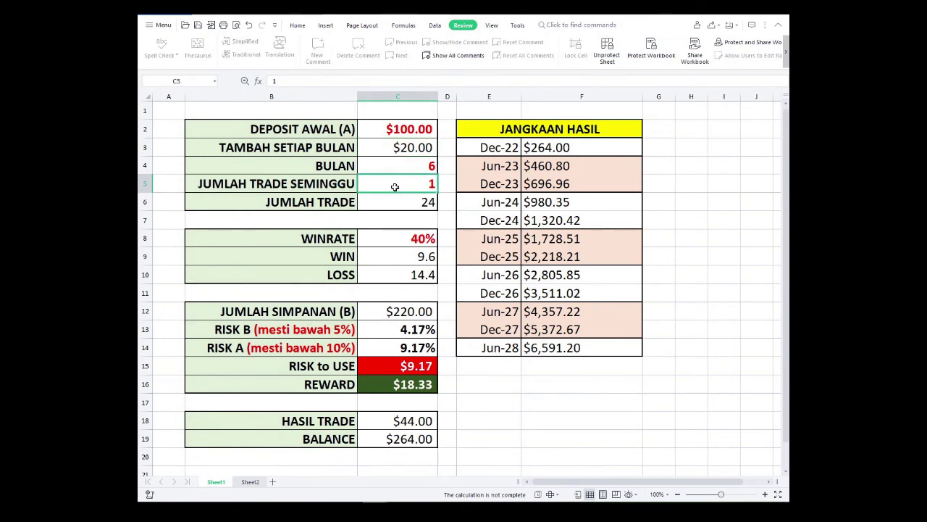
{"action": "left_click", "coordinate": [410, 369]}
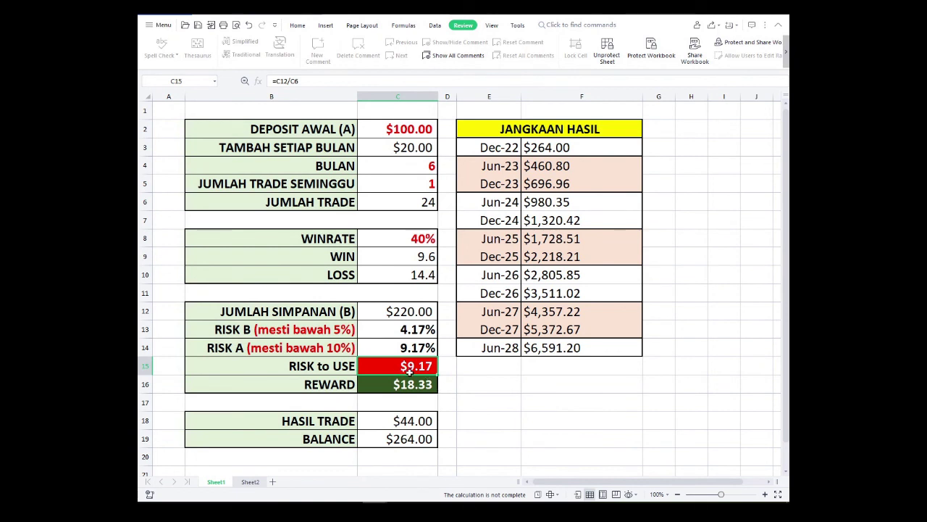
{"action": "left_click", "coordinate": [398, 127]}
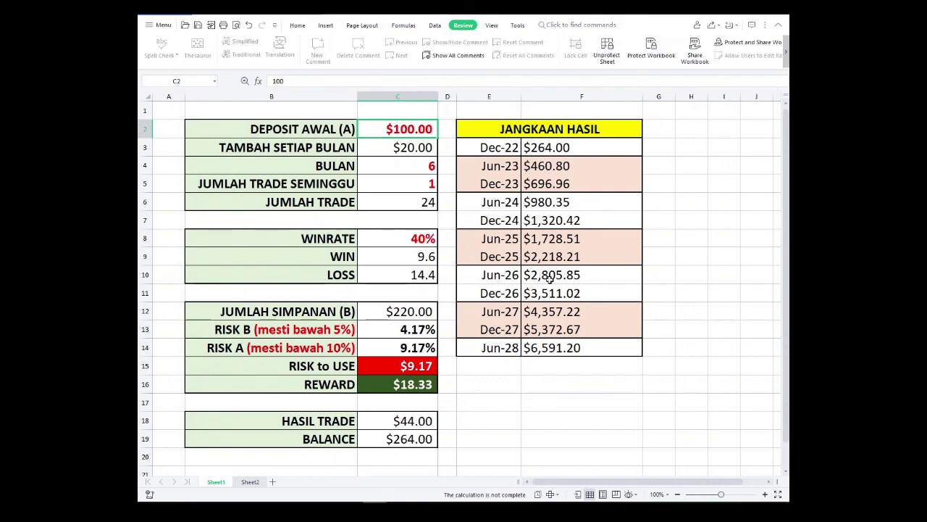
Step: Look at the per-period calculation tables on Sheet2, then return to the initial deposit on Sheet1
{"action": "left_click", "coordinate": [248, 482]}
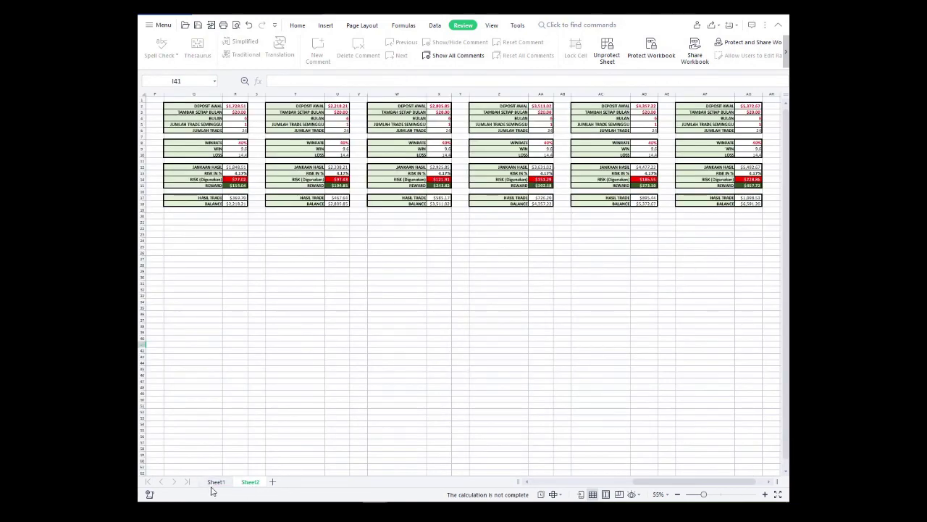
{"action": "left_click", "coordinate": [215, 482]}
{"action": "left_click", "coordinate": [684, 249]}
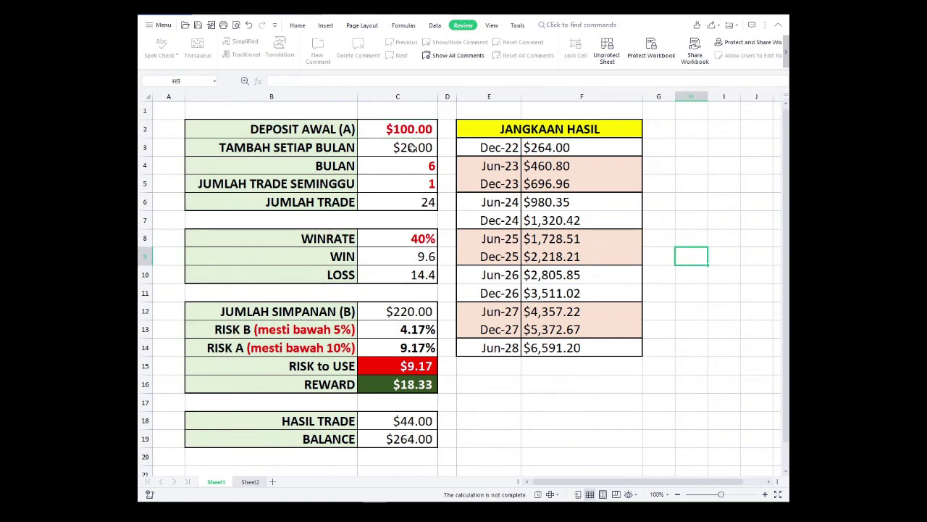
{"action": "left_click", "coordinate": [406, 129]}
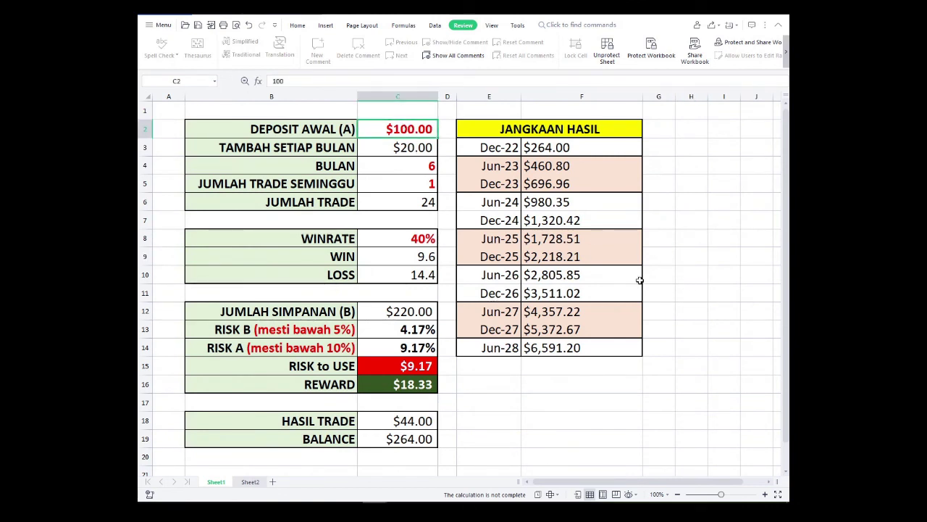